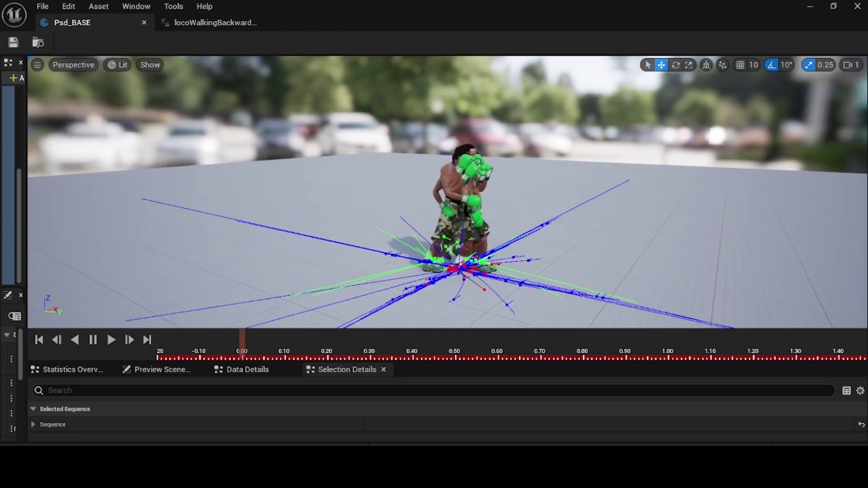
Move the camera closer to the boxer, play the preview, and rewind it to the start.
{"action": "left_click_drag", "start_coordinate": [170, 263], "coordinate": [195, 253]}
{"action": "left_click", "coordinate": [111, 341]}
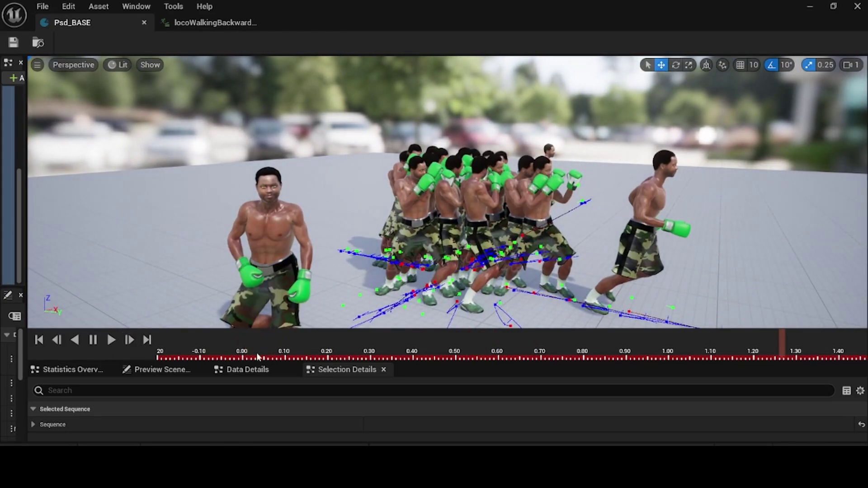
{"action": "left_click_drag", "start_coordinate": [263, 355], "coordinate": [228, 356]}
{"action": "left_click_drag", "start_coordinate": [262, 356], "coordinate": [189, 358]}
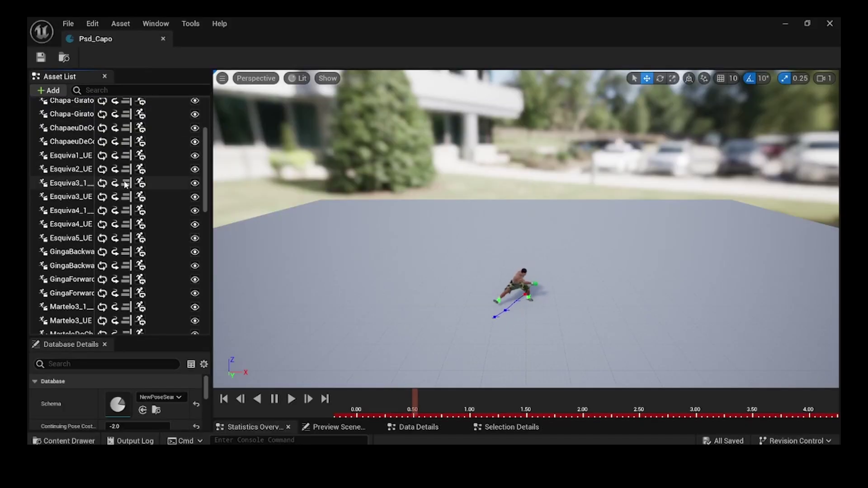
Shift-click the last entry in the Asset List to select every locomotion clip for the preview.
{"action": "scroll", "coordinate": [117, 212], "scroll_direction": "down", "scroll_amount": 5}
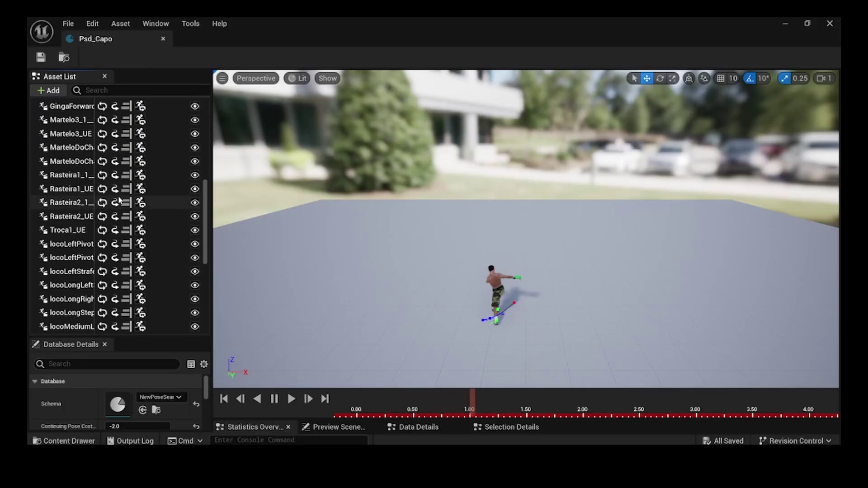
{"action": "scroll", "coordinate": [117, 212], "scroll_direction": "down", "scroll_amount": 5}
{"action": "scroll", "coordinate": [117, 212], "scroll_direction": "down", "scroll_amount": 5}
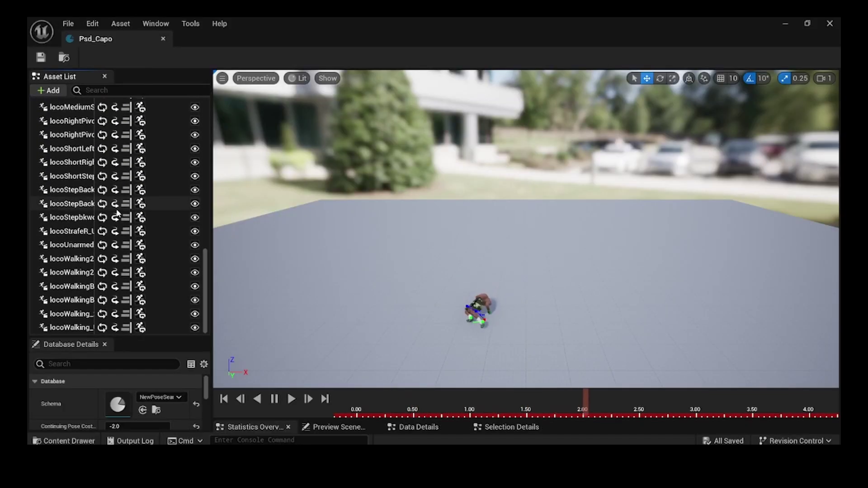
{"action": "left_click", "coordinate": [79, 329], "text": "shift"}
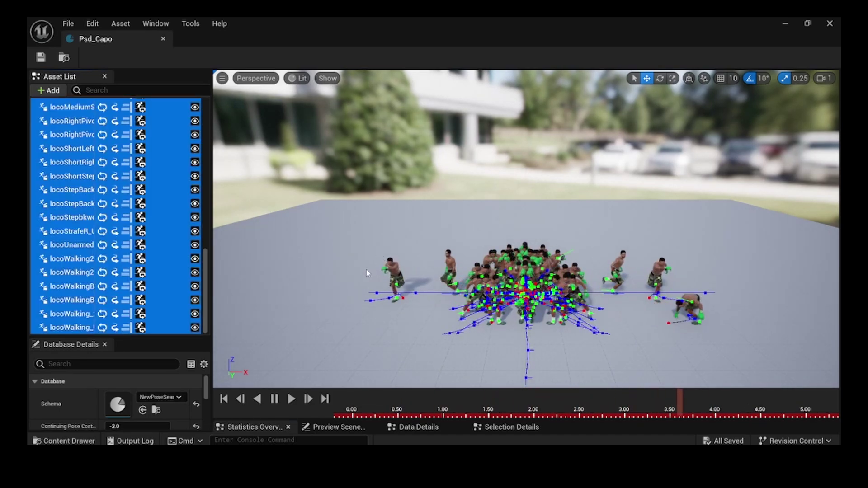
{"action": "left_click_drag", "start_coordinate": [367, 272], "coordinate": [294, 272]}
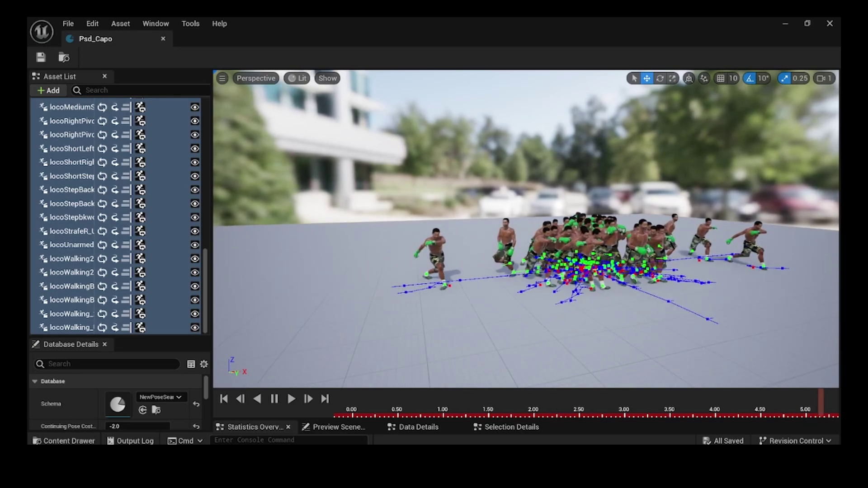
{"action": "left_click_drag", "start_coordinate": [497, 294], "coordinate": [511, 344]}
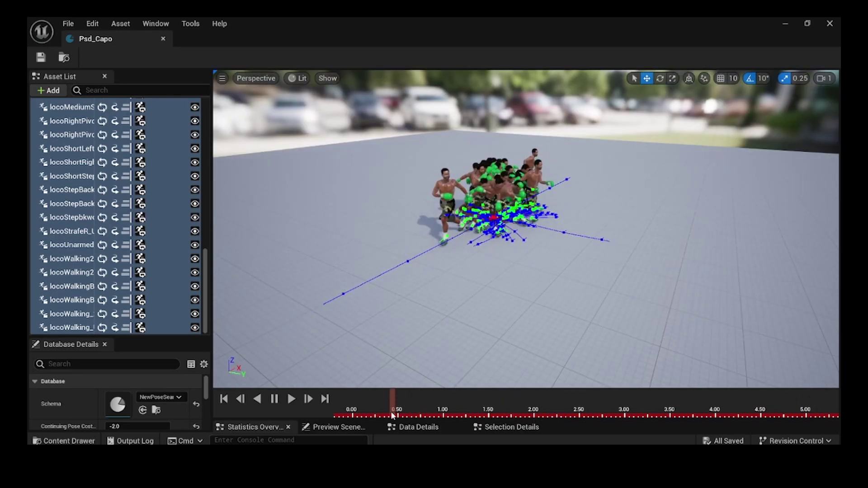
{"action": "left_click_drag", "start_coordinate": [391, 412], "coordinate": [353, 407]}
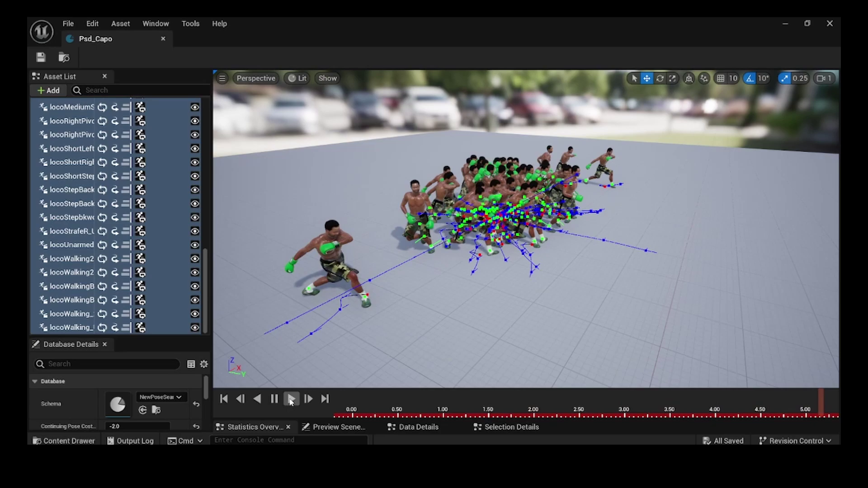
{"action": "left_click", "coordinate": [364, 413]}
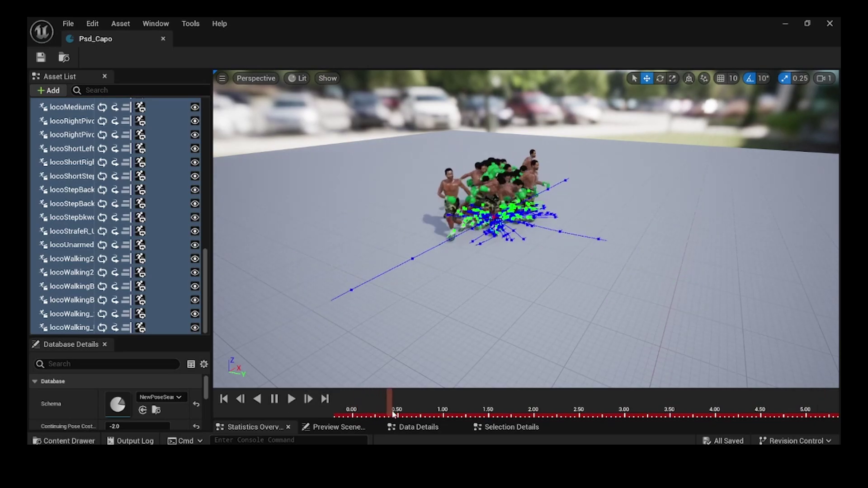